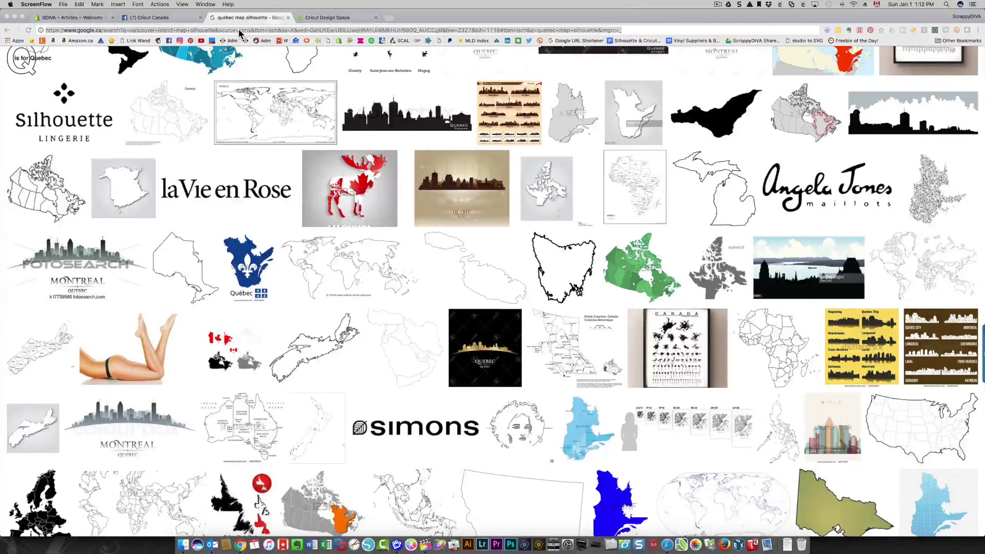
# Search Google for 'manitoba map silhouette' from the browser address bar
pyautogui.click(167, 10)
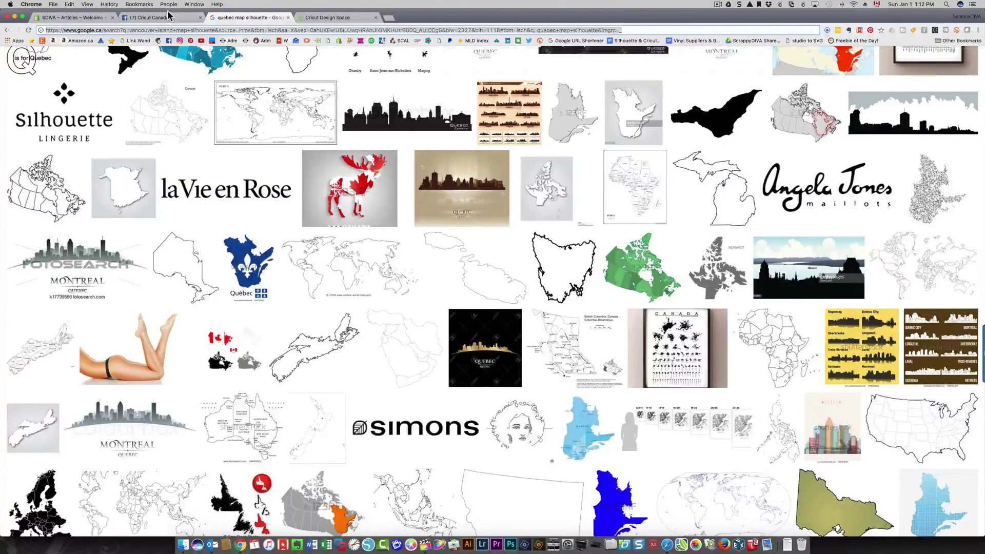
pyautogui.press('super+l')
pyautogui.write('manito')
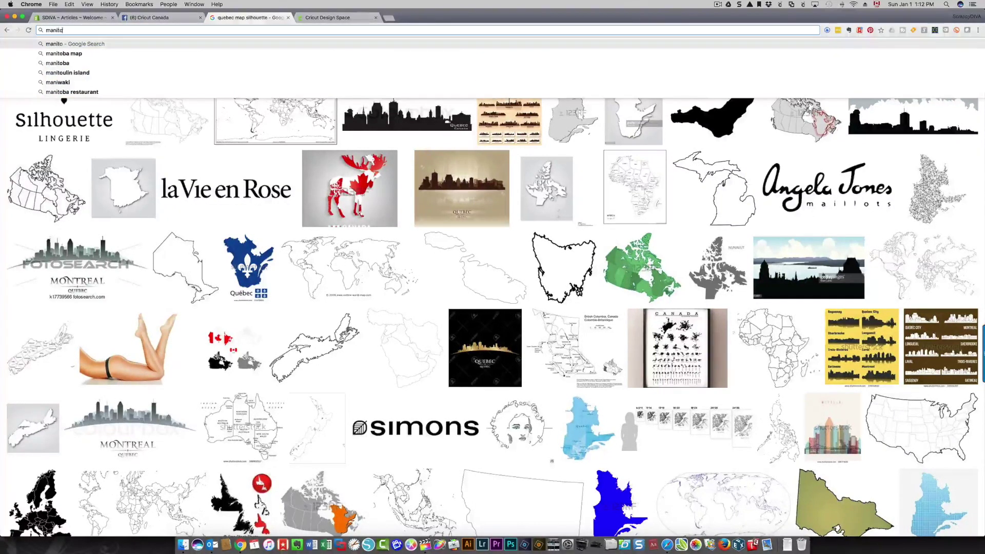
pyautogui.write('ba map silh')
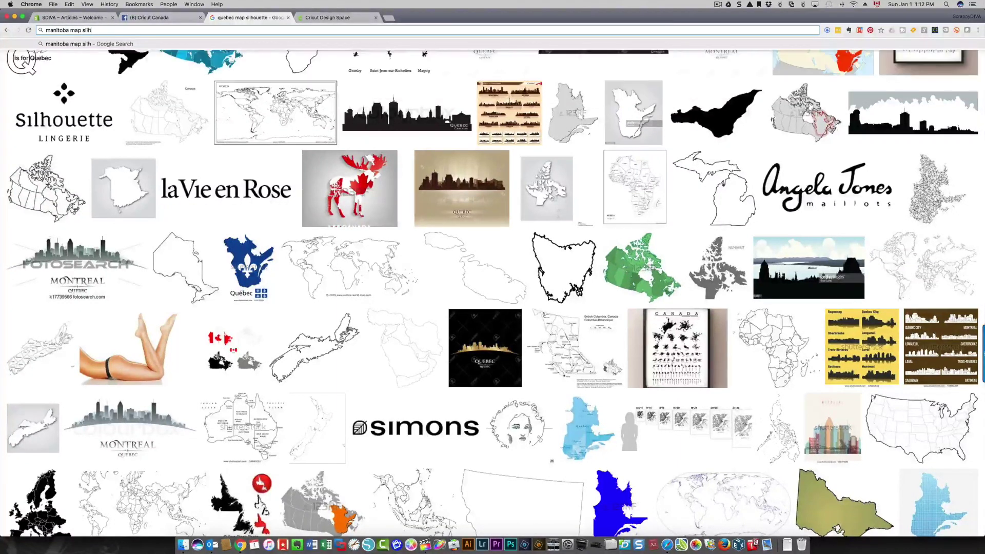
pyautogui.write('ouette')
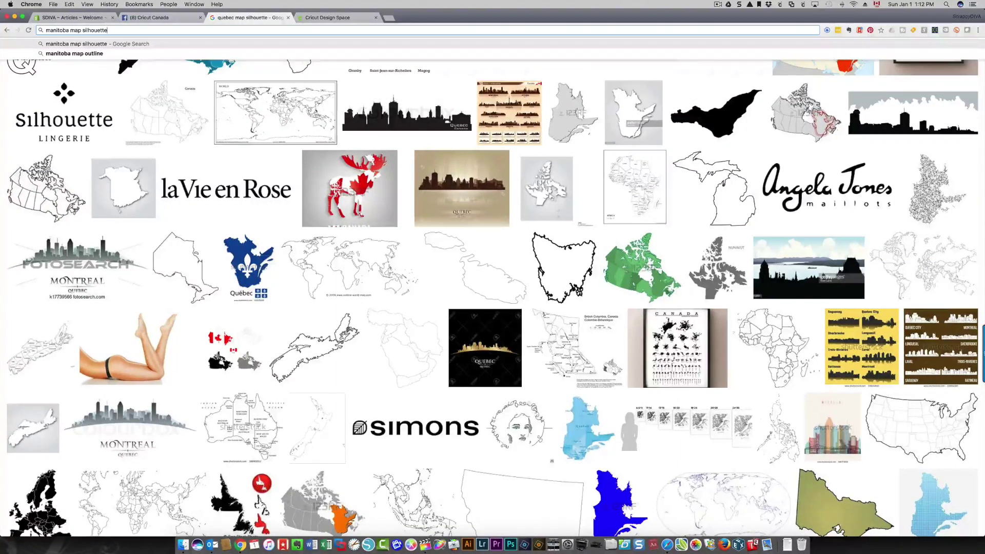
pyautogui.press('Return')
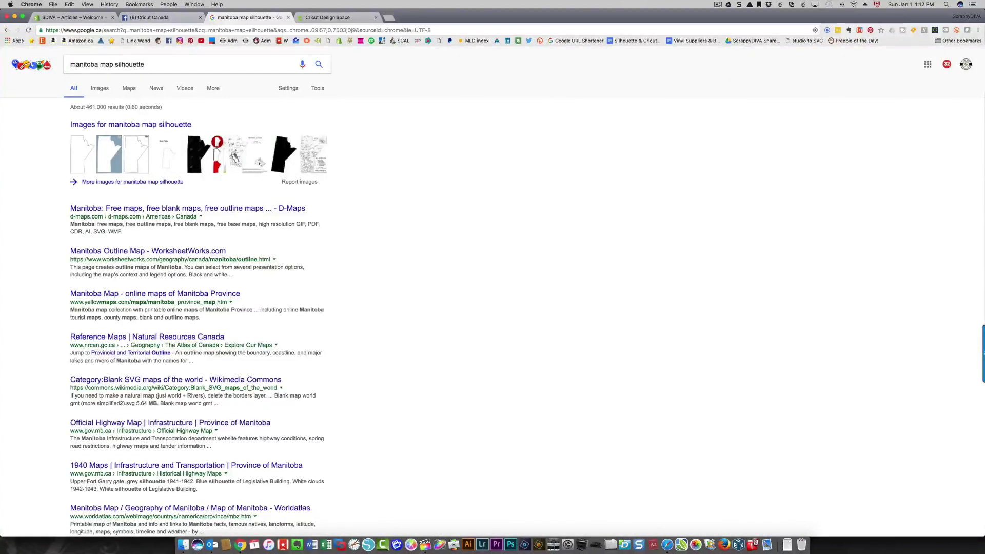
# Switch to image results and browse the Manitoba outline and silhouette images
pyautogui.click(104, 92)
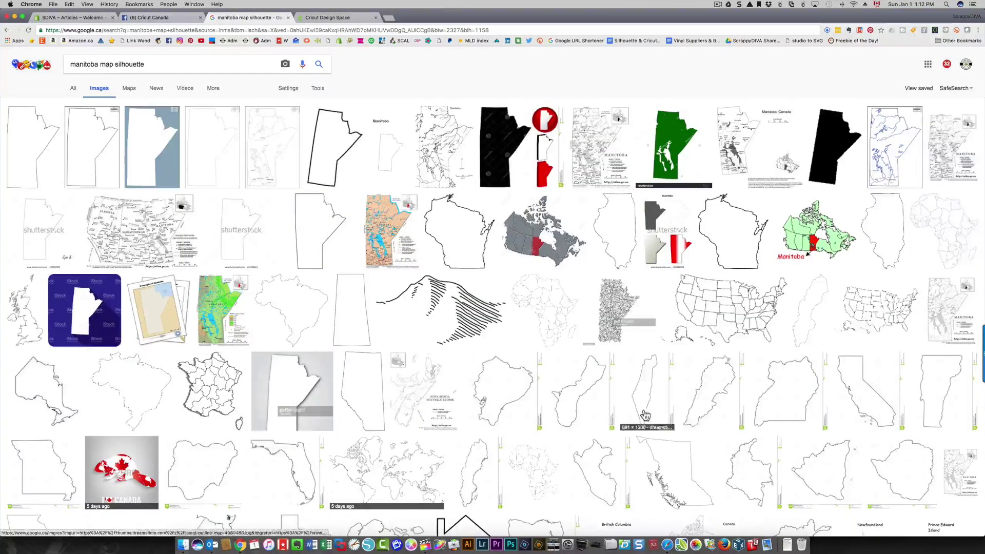
pyautogui.scroll(-6, 491, 368)
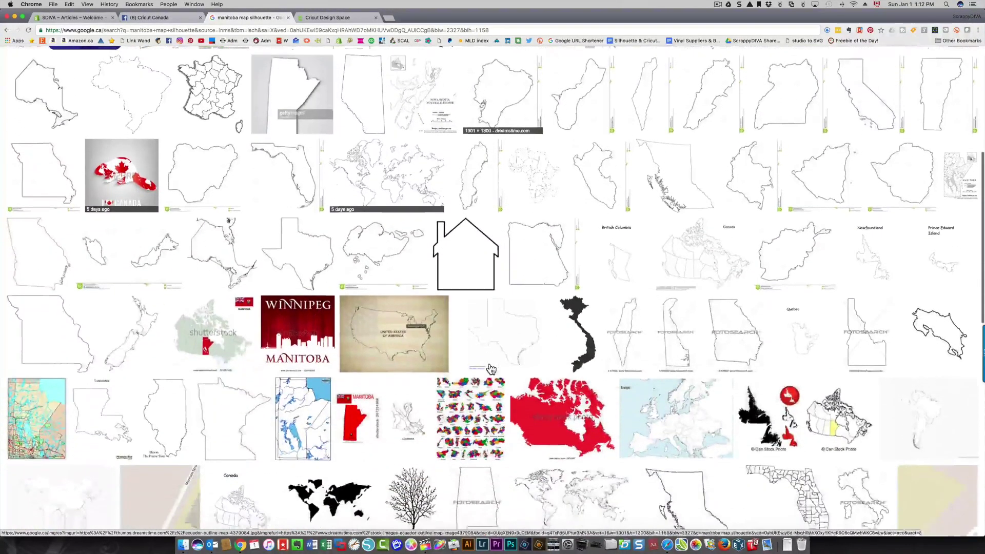
pyautogui.scroll(-6, 540, 330)
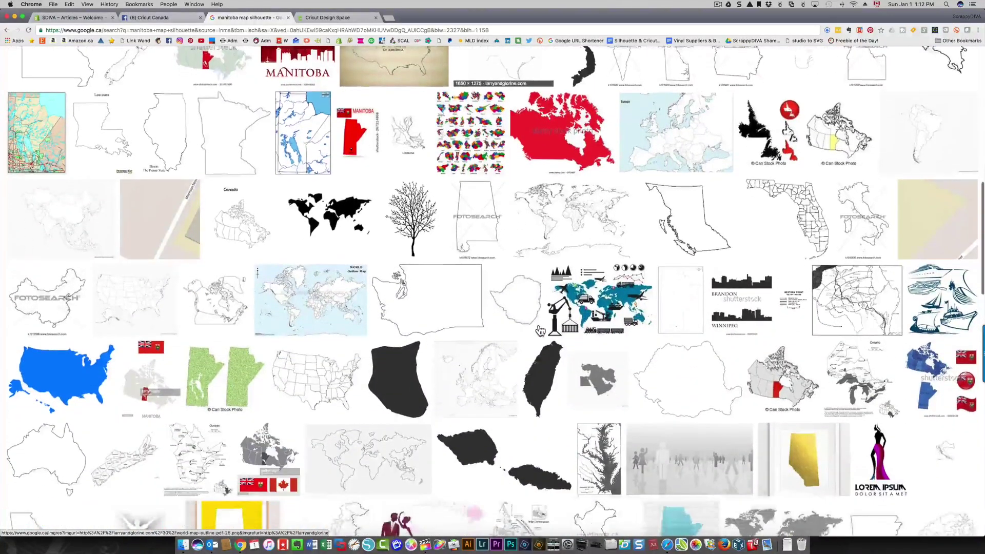
pyautogui.scroll(-6, 539, 330)
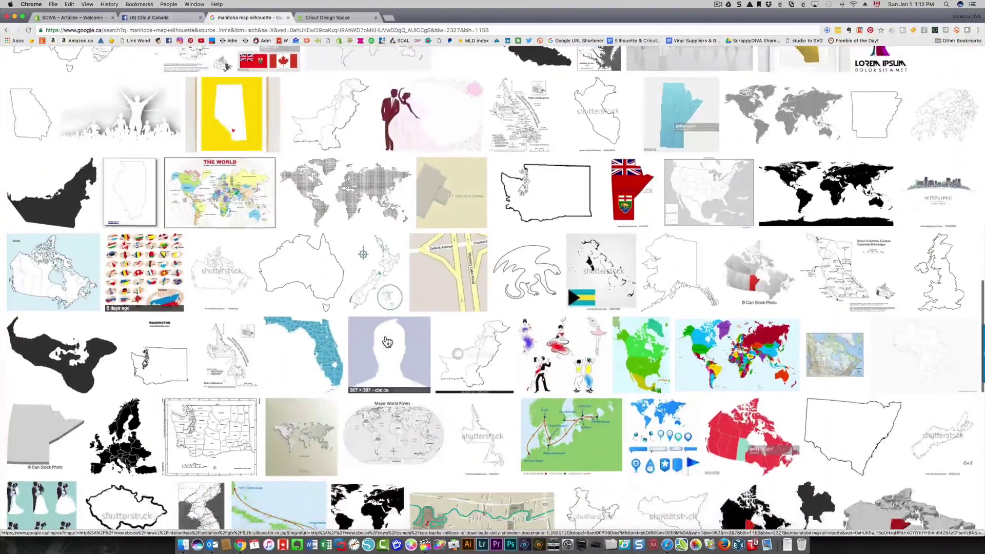
pyautogui.scroll(2, 387, 342)
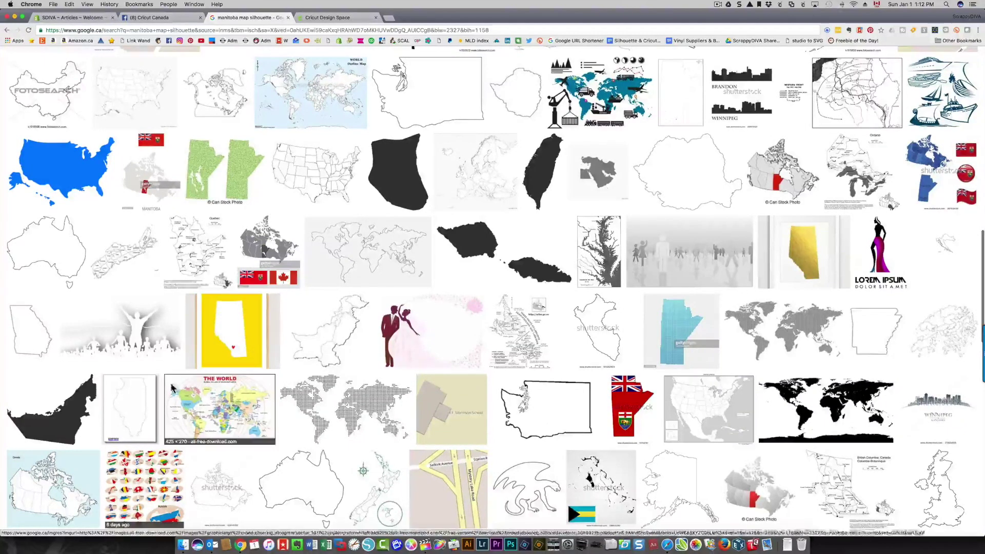
pyautogui.scroll(-8, 425, 368)
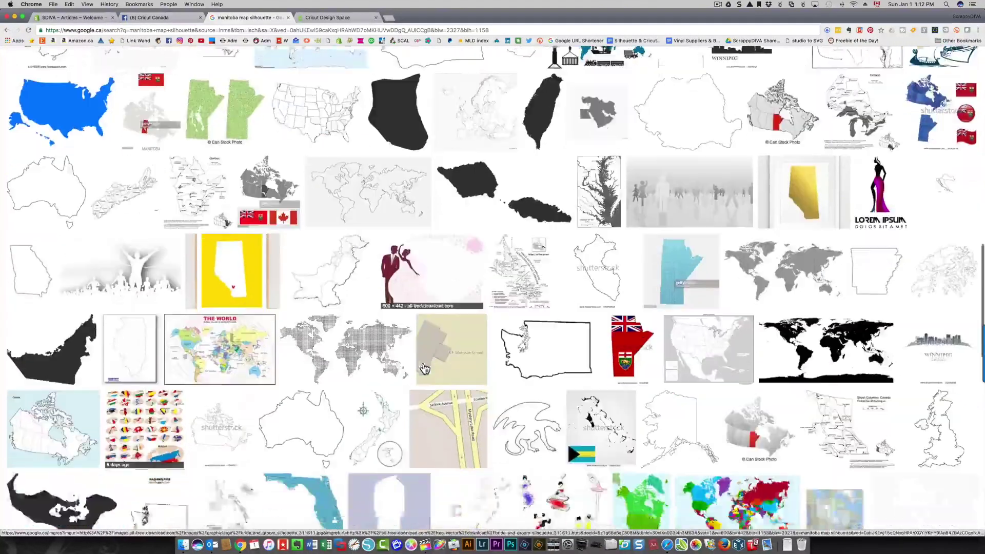
pyautogui.scroll(-6, 424, 368)
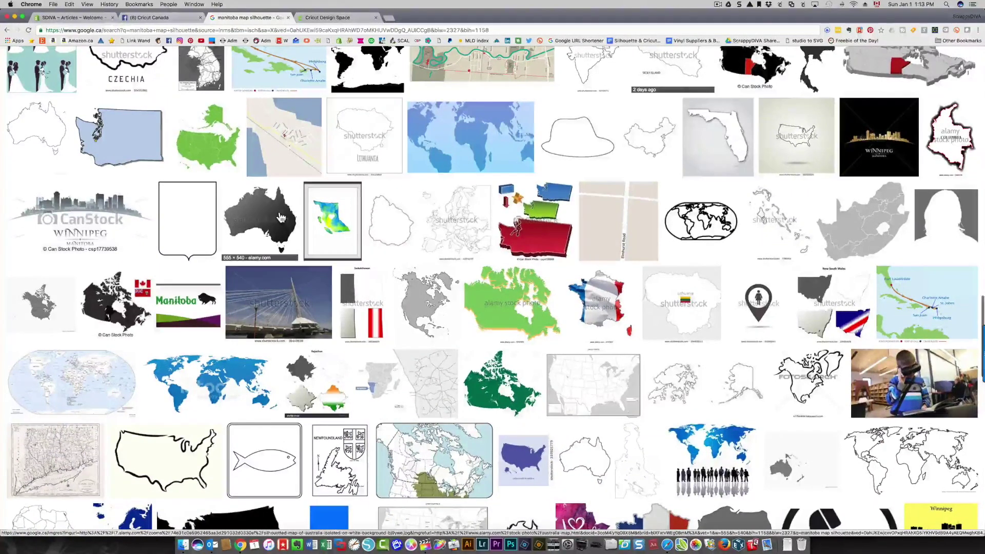
pyautogui.scroll(20, 386, 249)
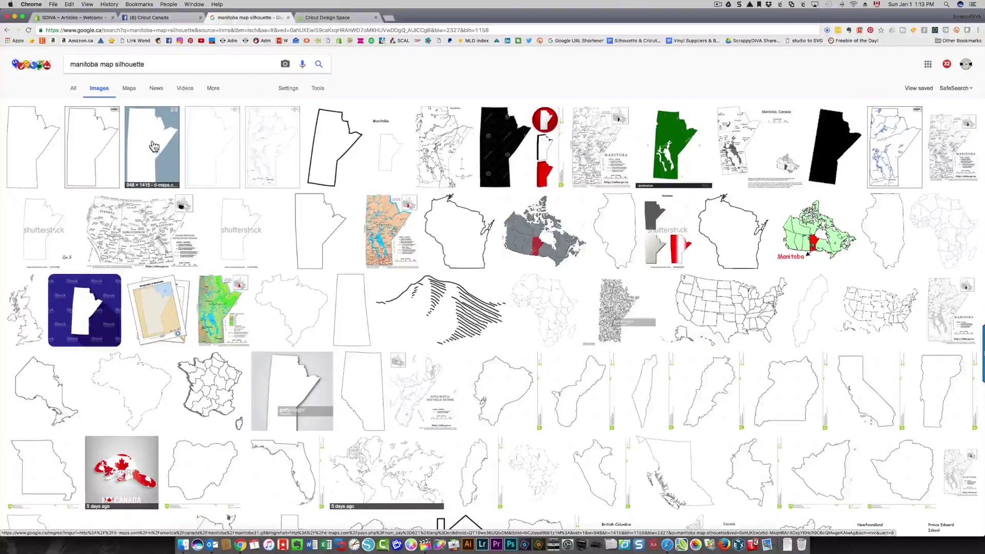
# Save the white-on-blue-grey Manitoba map image to the Temp folder as manitoba31.gif
pyautogui.click(154, 149)
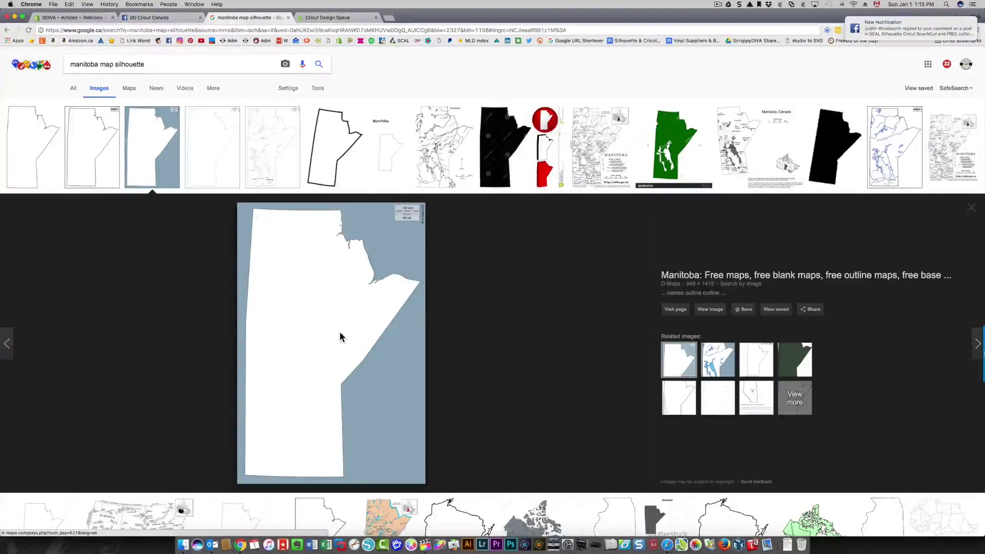
pyautogui.rightClick(336, 298)
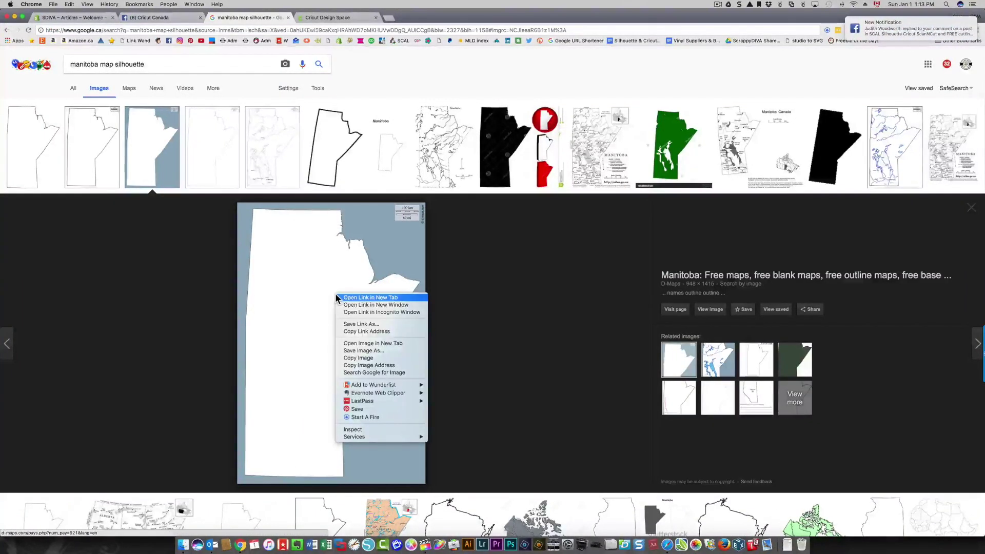
pyautogui.click(358, 351)
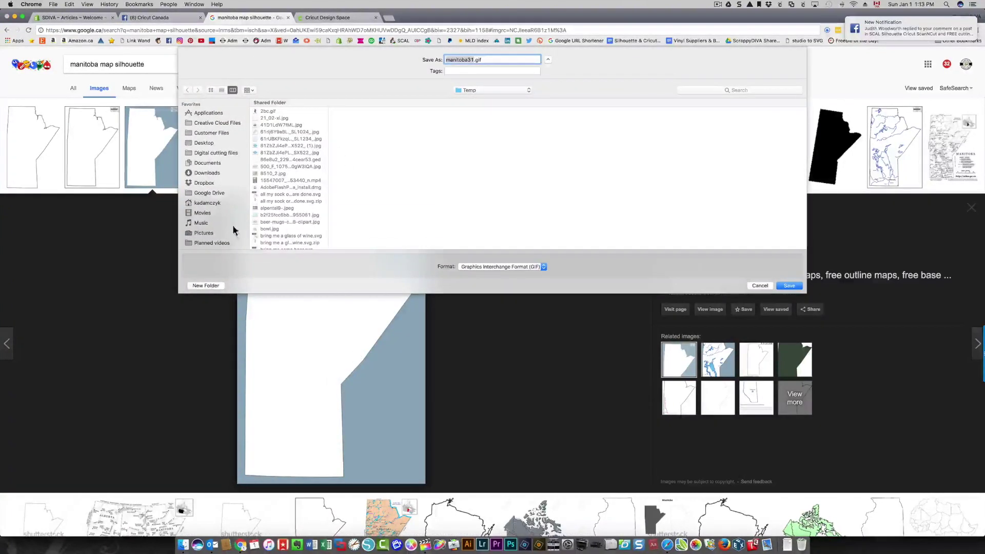
pyautogui.scroll(-5, 221, 196)
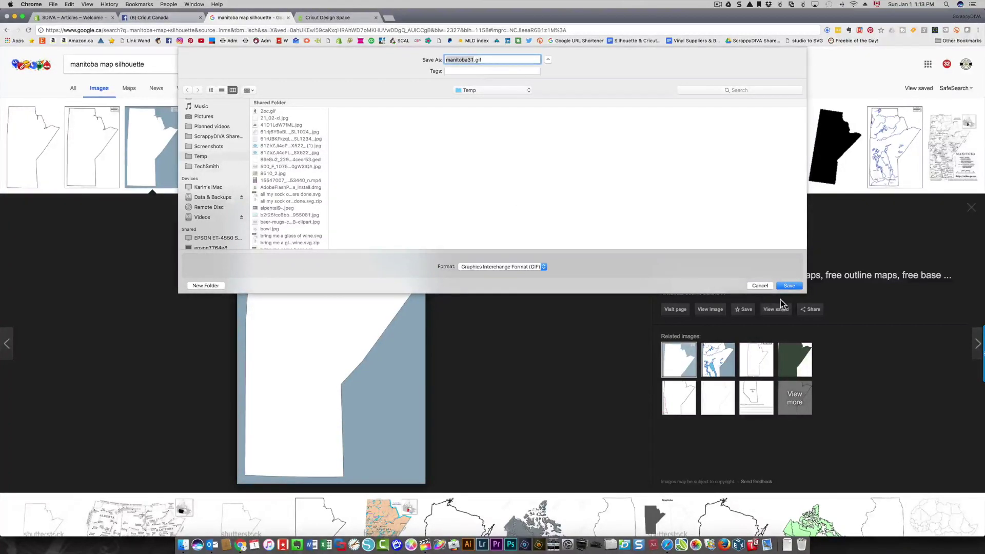
pyautogui.click(788, 287)
pyautogui.click(788, 286)
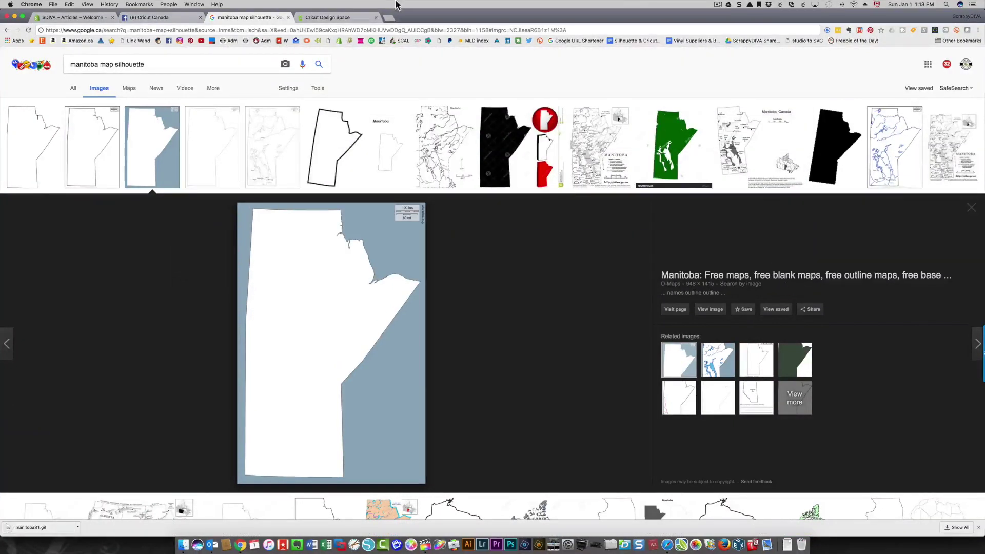
# Upload manitoba31.gif from the Temp folder as a new image in Design Space
pyautogui.click(320, 19)
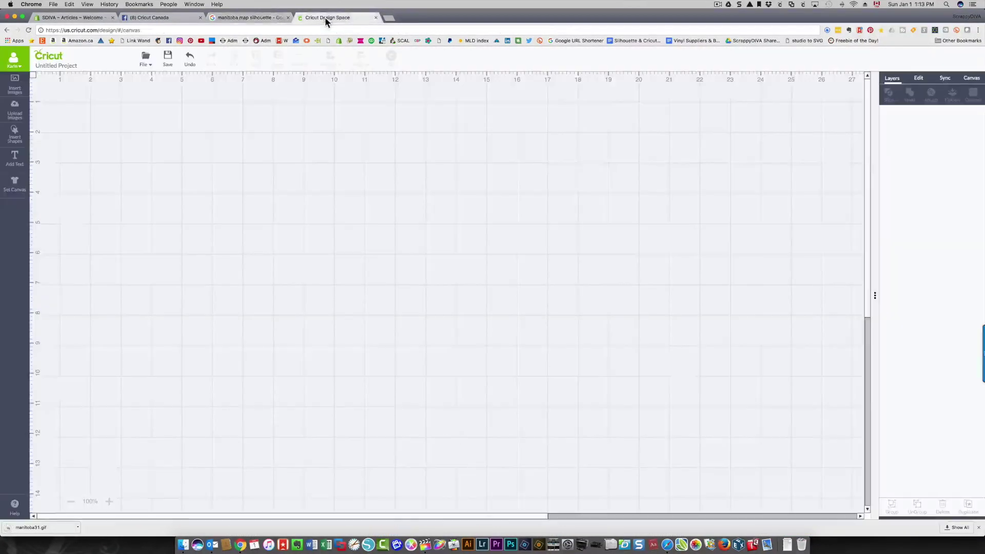
pyautogui.click(10, 118)
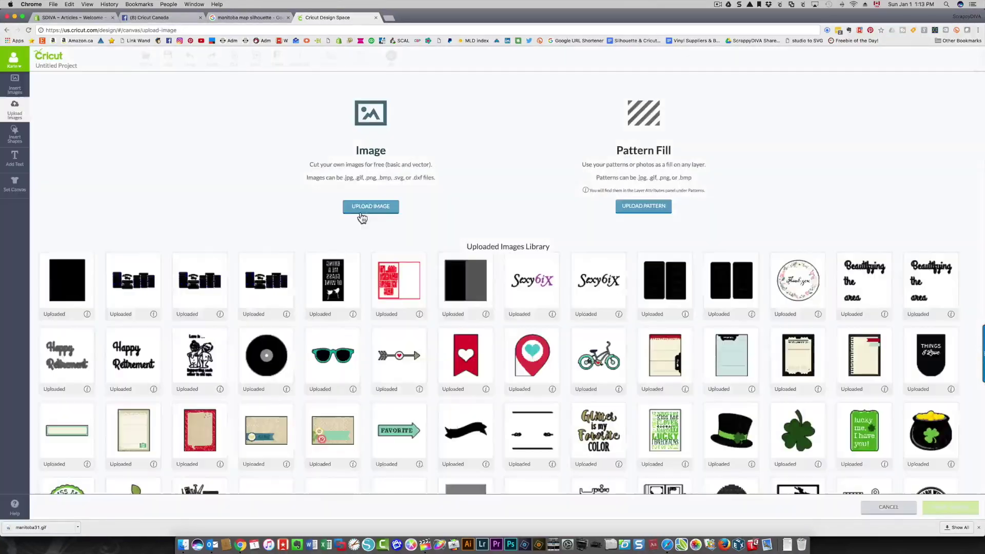
pyautogui.click(365, 208)
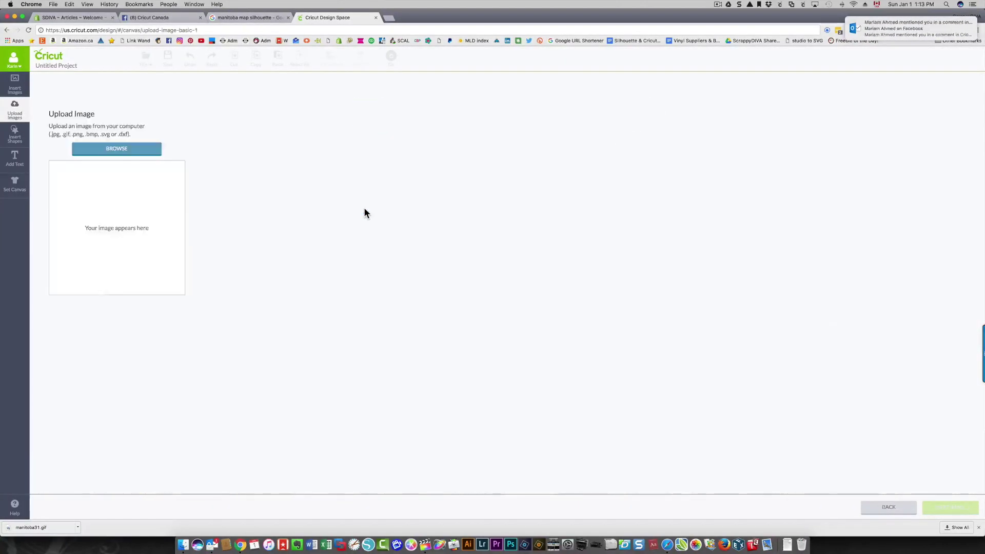
pyautogui.click(102, 150)
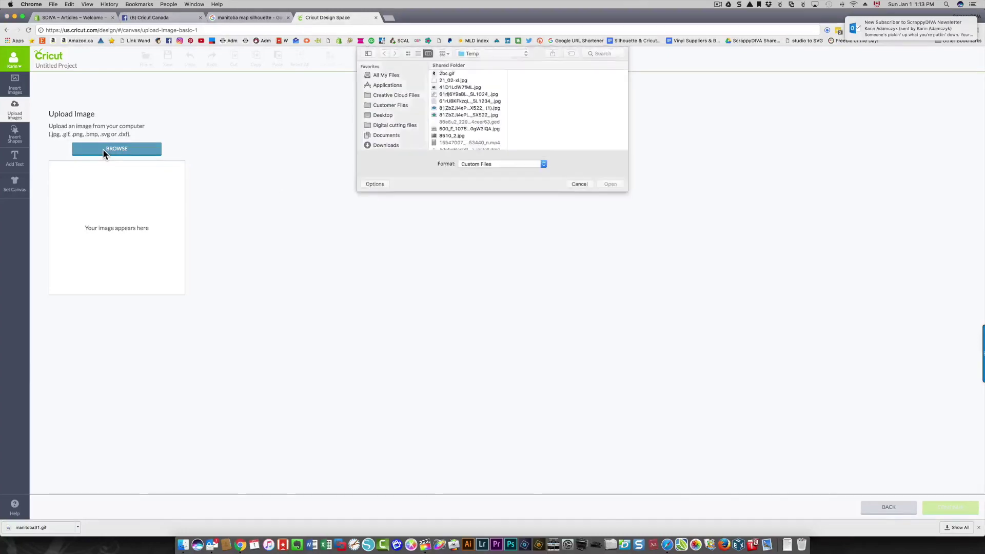
pyautogui.scroll(-5, 389, 128)
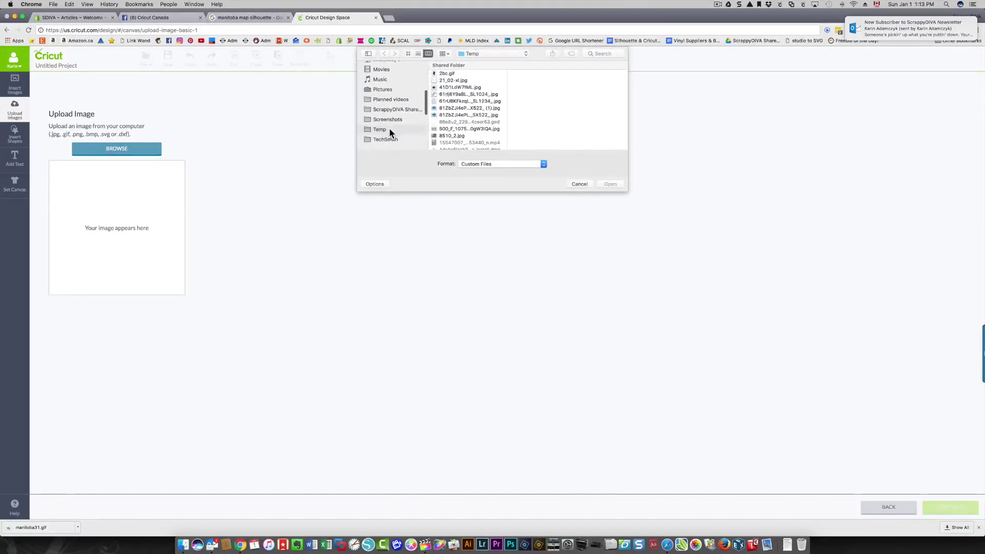
pyautogui.scroll(-3, 423, 119)
pyautogui.scroll(-10, 470, 109)
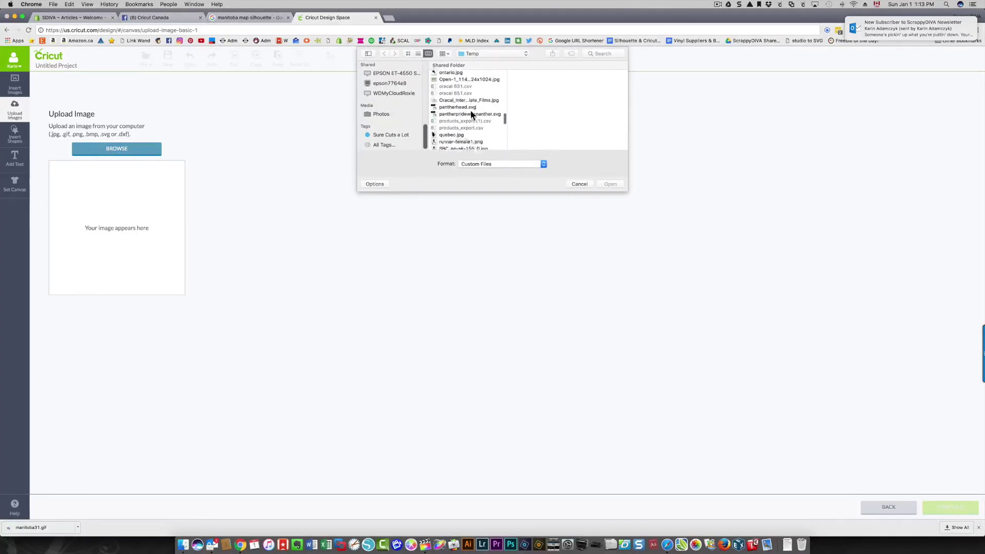
pyautogui.scroll(2, 470, 109)
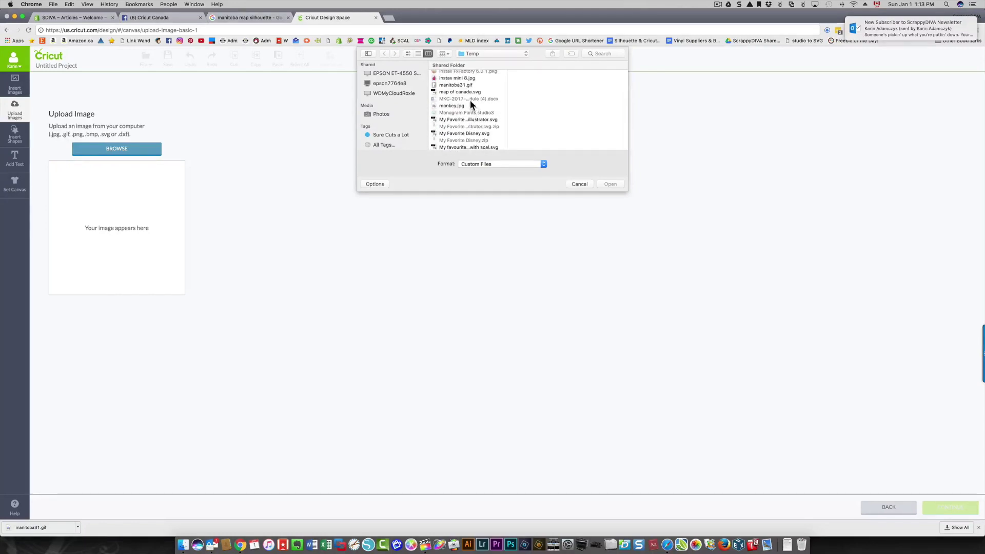
pyautogui.click(458, 86)
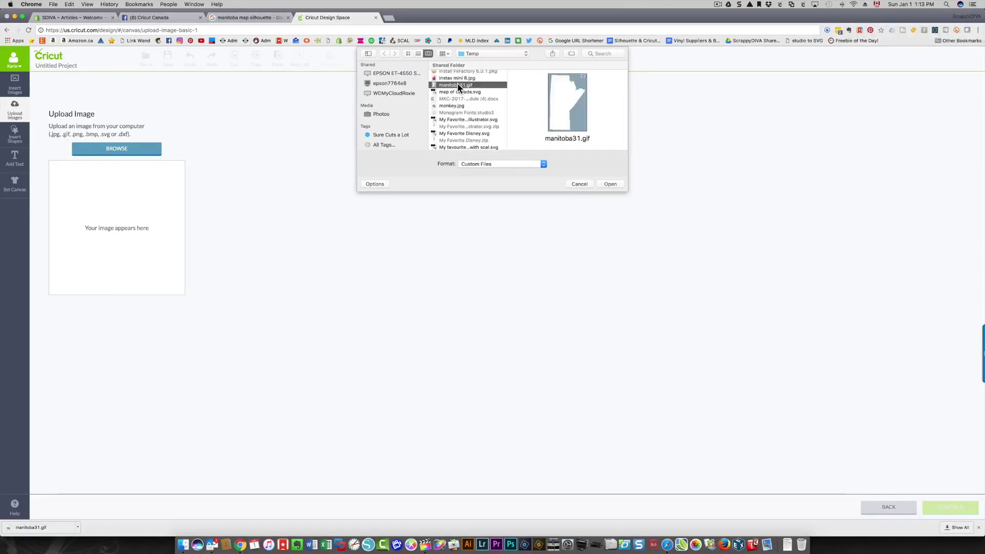
pyautogui.click(611, 184)
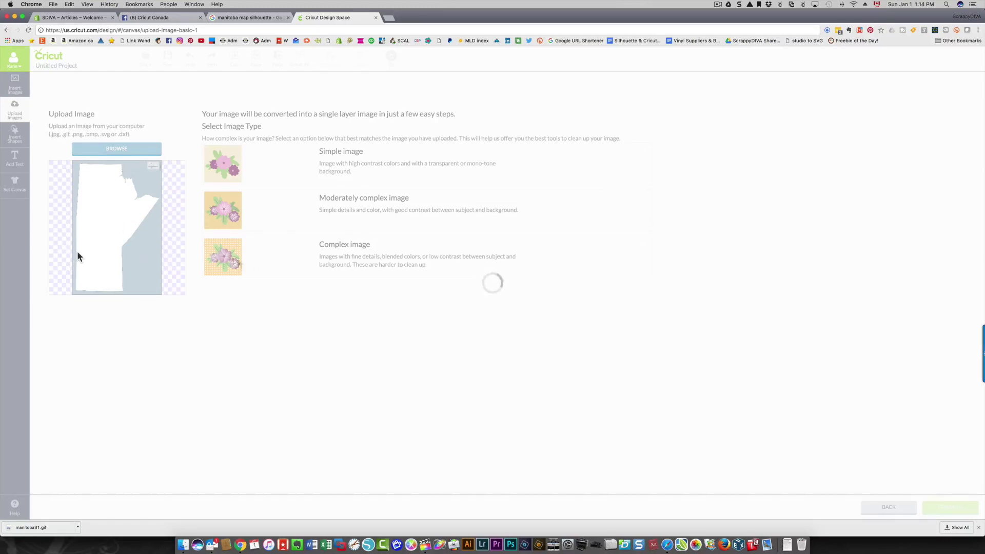
# Choose Simple as the image type and continue to Select & Erase
pyautogui.click(226, 170)
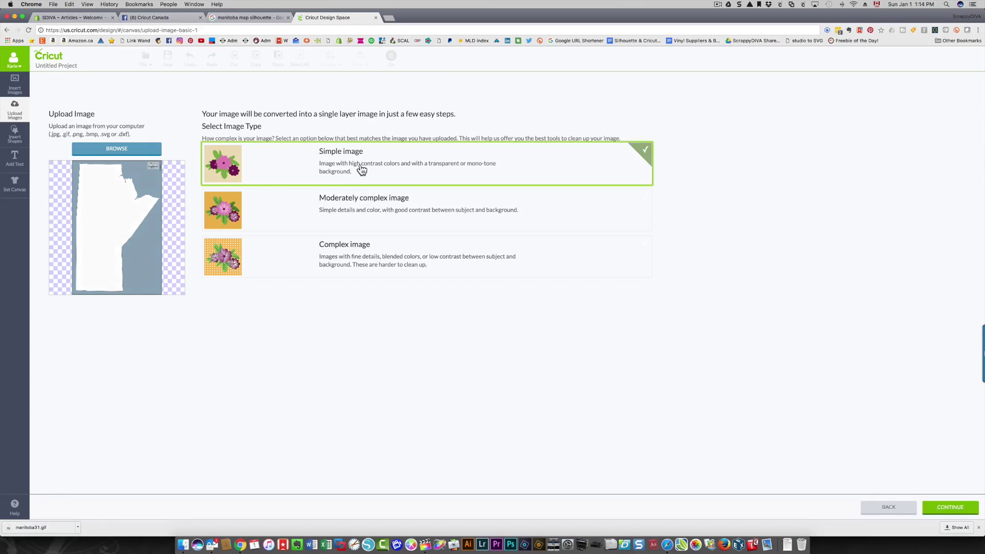
pyautogui.click(941, 510)
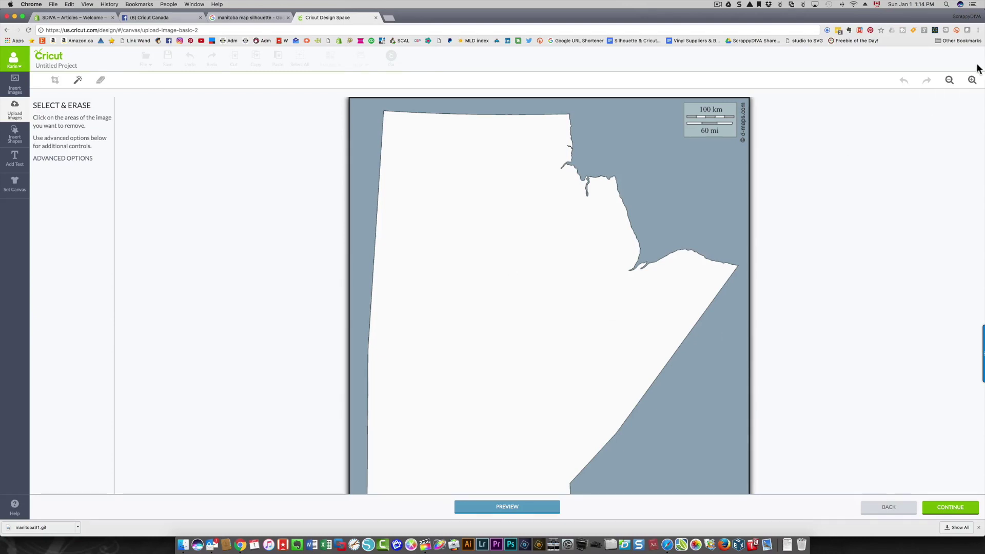
# Zoom out to fit the map and wand-erase the grey background around the province
pyautogui.click(948, 80)
pyautogui.click(949, 81)
pyautogui.click(949, 80)
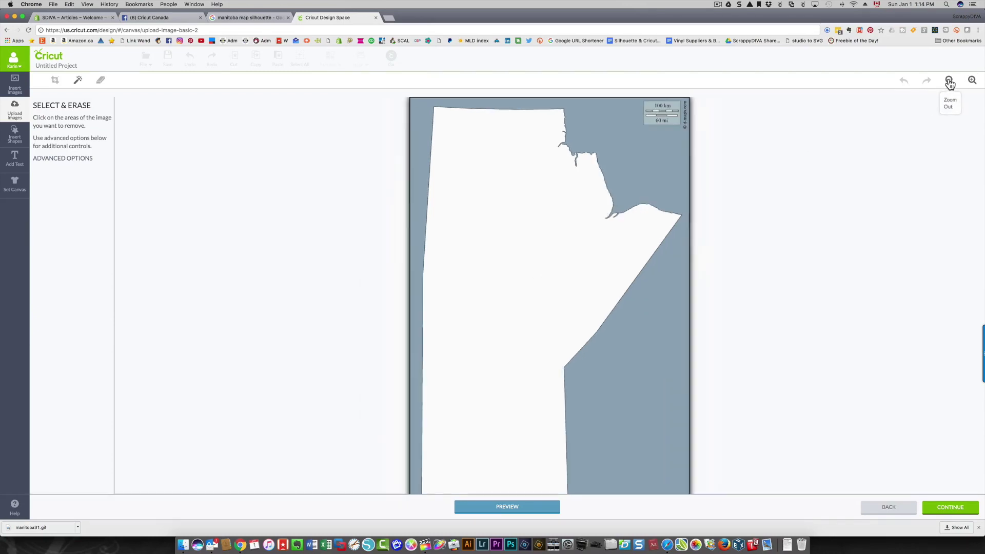
pyautogui.click(948, 80)
pyautogui.click(948, 81)
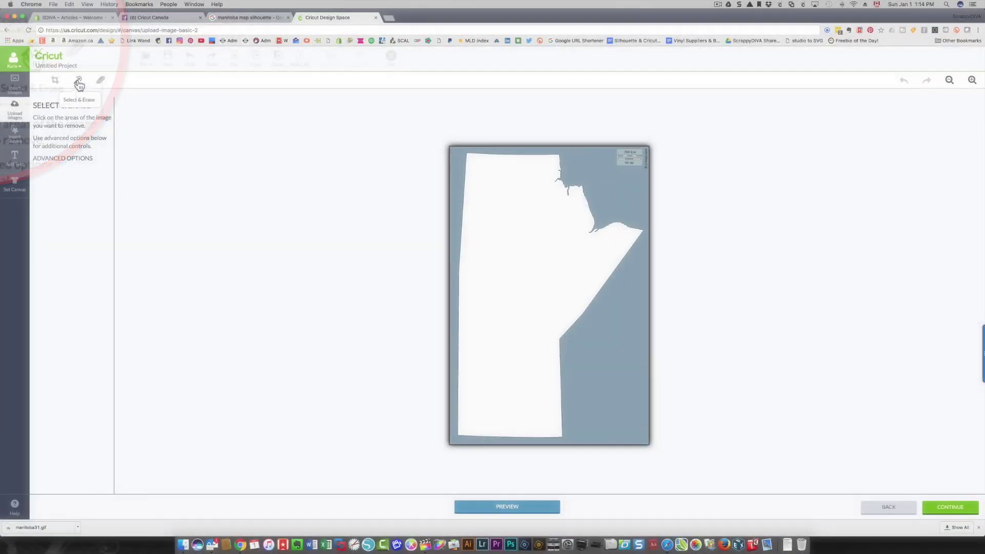
pyautogui.click(626, 192)
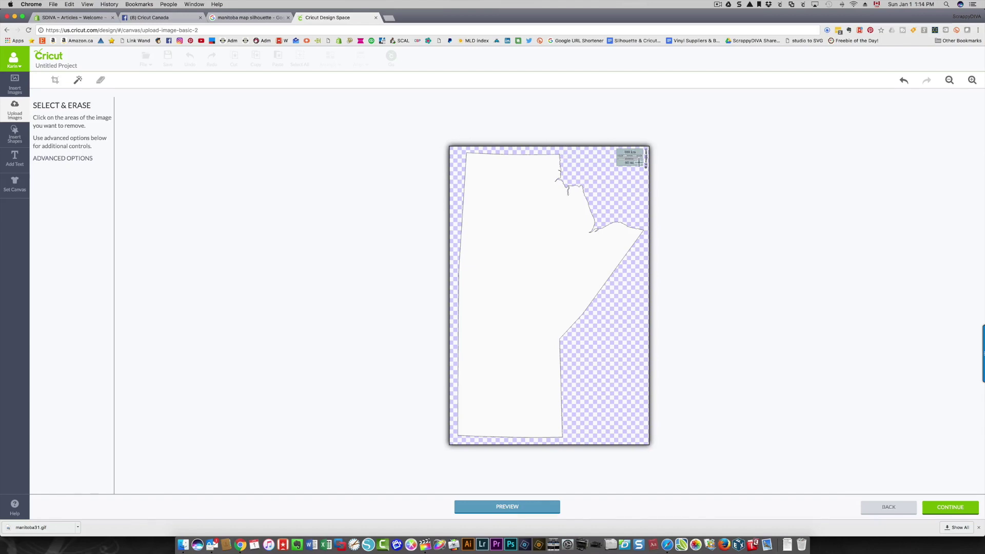
# Enlarge the eraser and brush away the top-right scale box and credit text
pyautogui.click(101, 82)
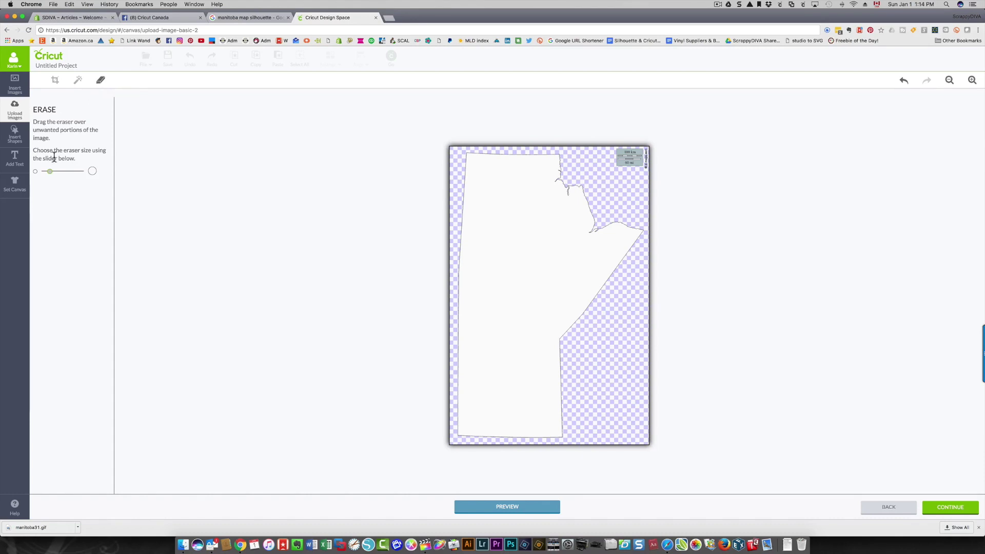
pyautogui.moveTo(51, 171); pyautogui.dragTo(60, 173)
pyautogui.moveTo(59, 171); pyautogui.dragTo(74, 172)
pyautogui.moveTo(614, 150)
pyautogui.mouseDown()
pyautogui.moveTo(650, 160)
pyautogui.moveTo(639, 171)
pyautogui.moveTo(604, 170)
pyautogui.moveTo(644, 154)
pyautogui.moveTo(599, 152)
pyautogui.moveTo(632, 152)
pyautogui.mouseUp()
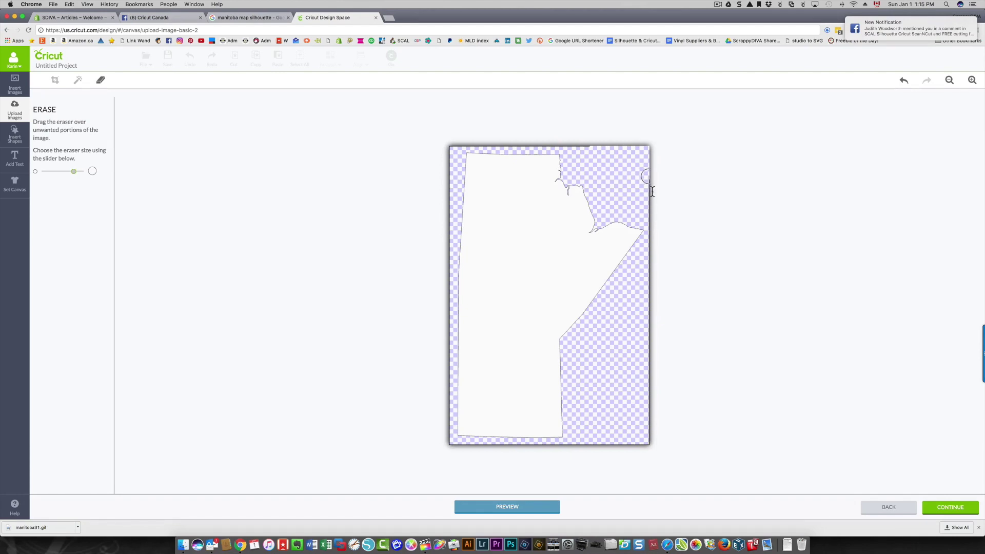
pyautogui.click(79, 82)
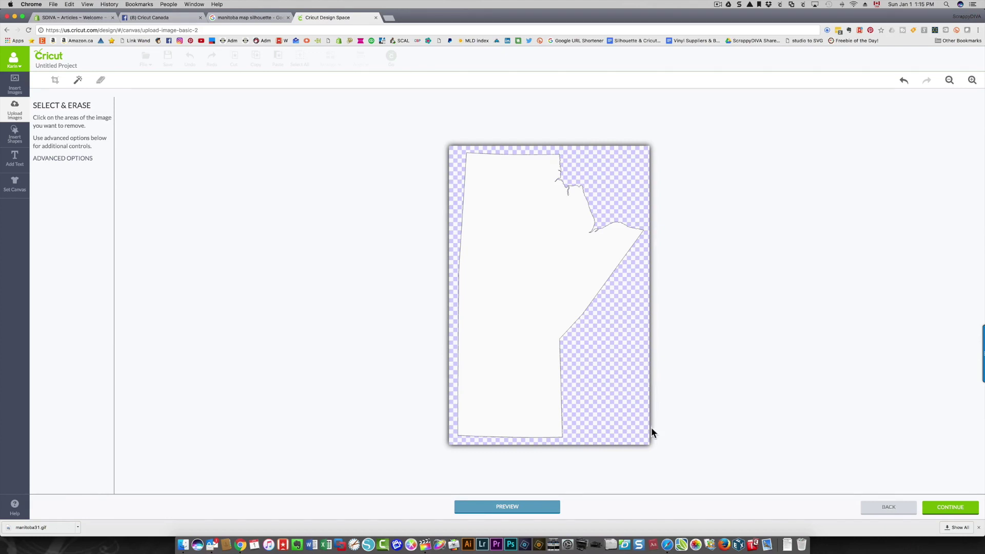
# Preview the solid dark Manitoba silhouette, then go back to cleanup and choose Crop
pyautogui.click(506, 506)
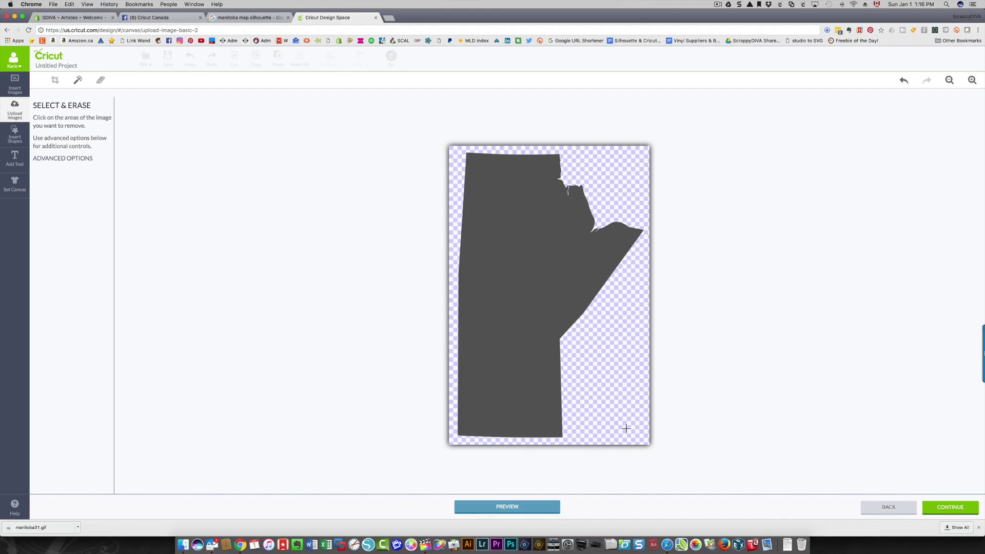
pyautogui.click(955, 514)
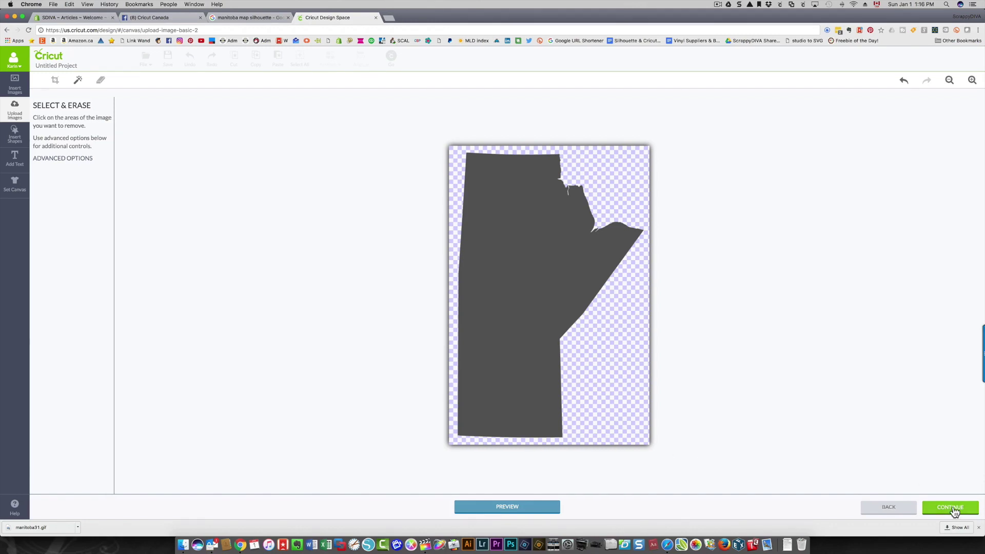
pyautogui.click(886, 510)
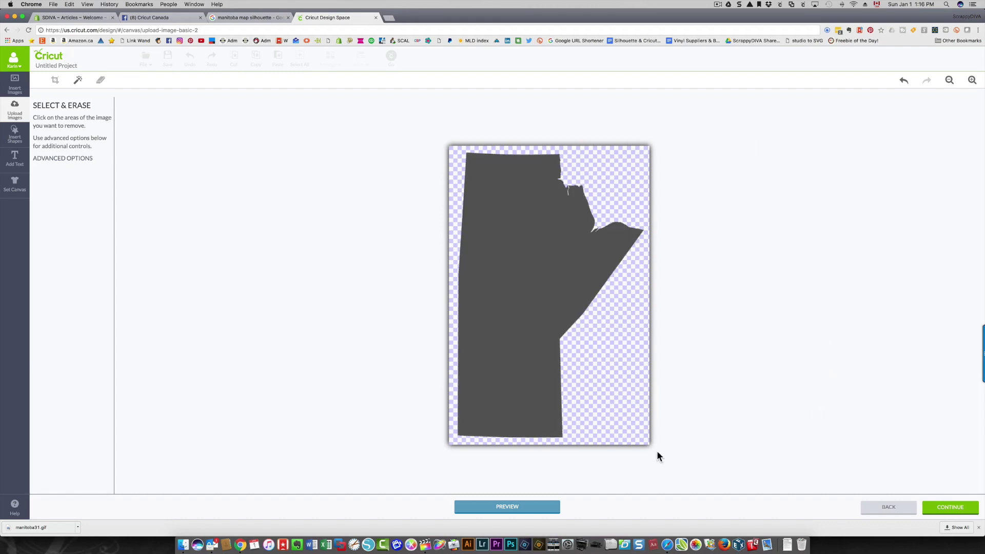
pyautogui.click(55, 81)
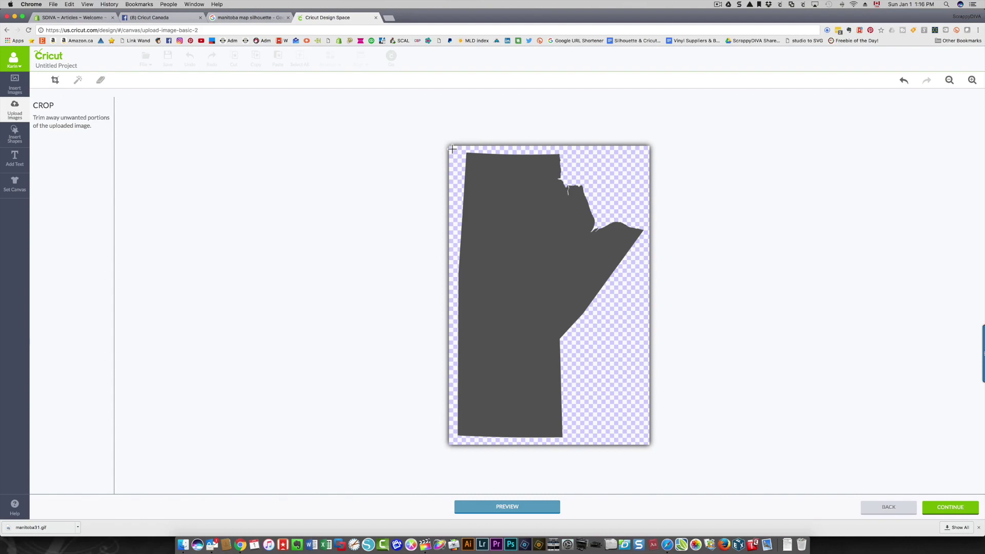
# Crop tightly around the Manitoba shape, preview the result and continue to saving
pyautogui.moveTo(452, 148); pyautogui.dragTo(646, 442)
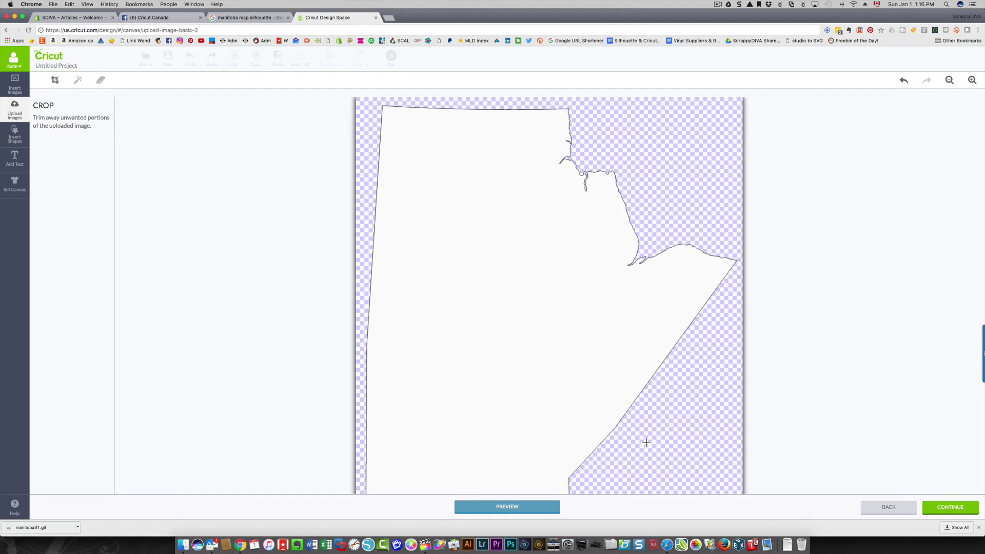
pyautogui.scroll(-5, 643, 386)
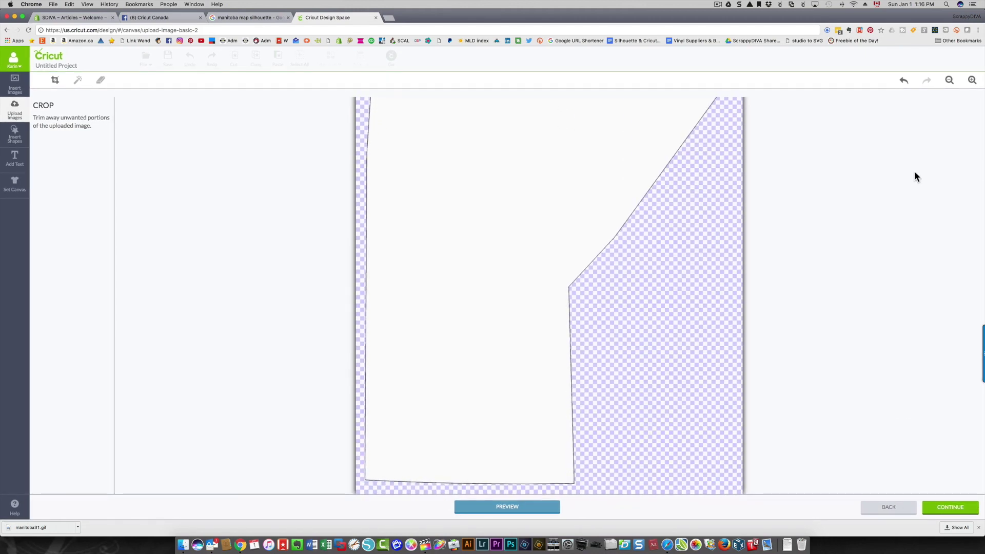
pyautogui.click(949, 82)
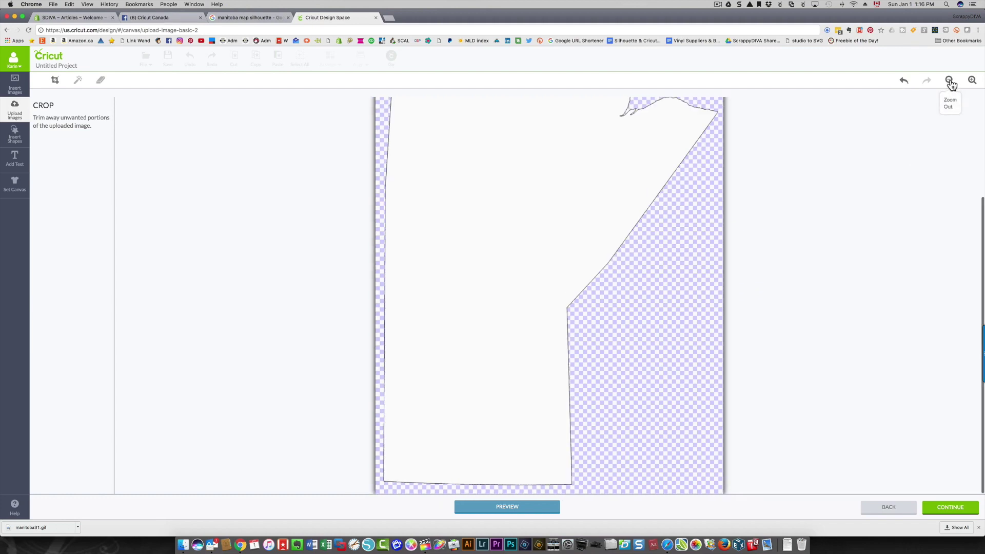
pyautogui.click(950, 81)
pyautogui.click(950, 81)
pyautogui.click(950, 81)
pyautogui.click(950, 81)
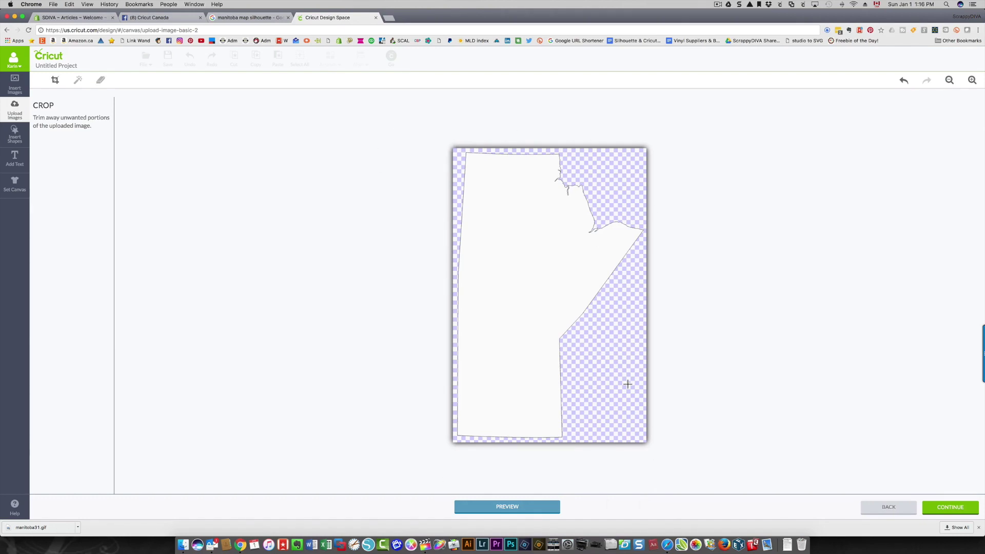
pyautogui.click(512, 507)
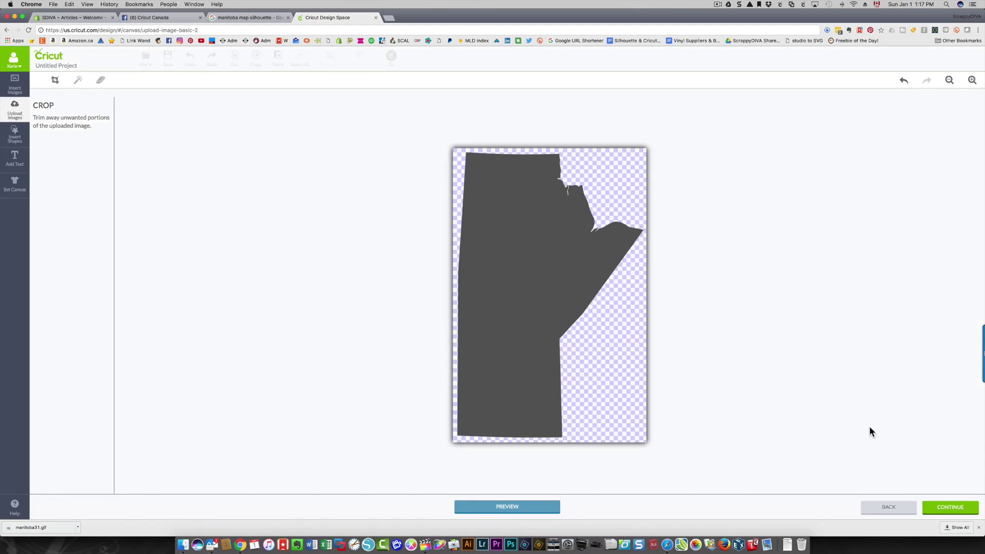
pyautogui.click(946, 513)
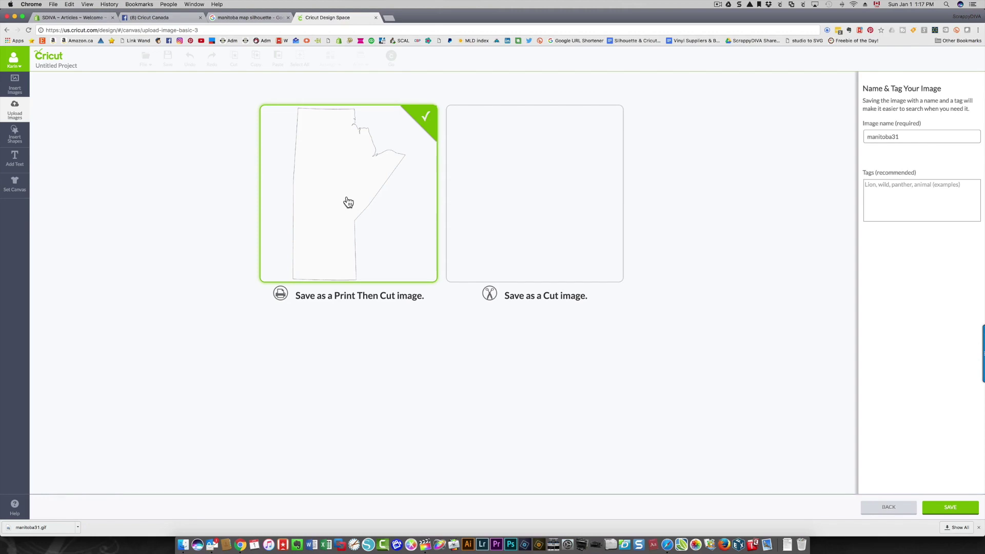
# Save it as a Cut image named 'Map of Manitoba' with tags manitoba and map
pyautogui.click(566, 222)
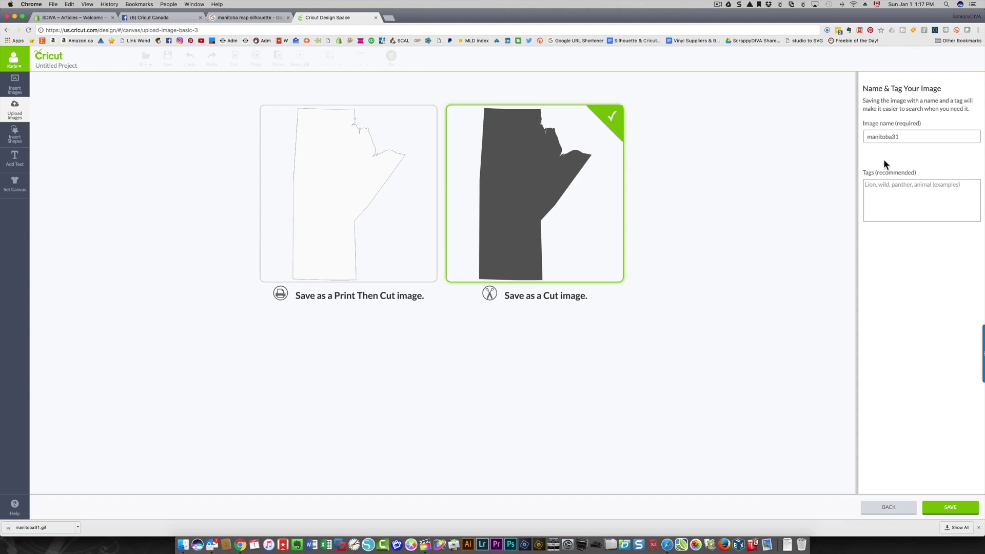
pyautogui.doubleClick(922, 137)
pyautogui.write('Map of Manito')
pyautogui.click(881, 190)
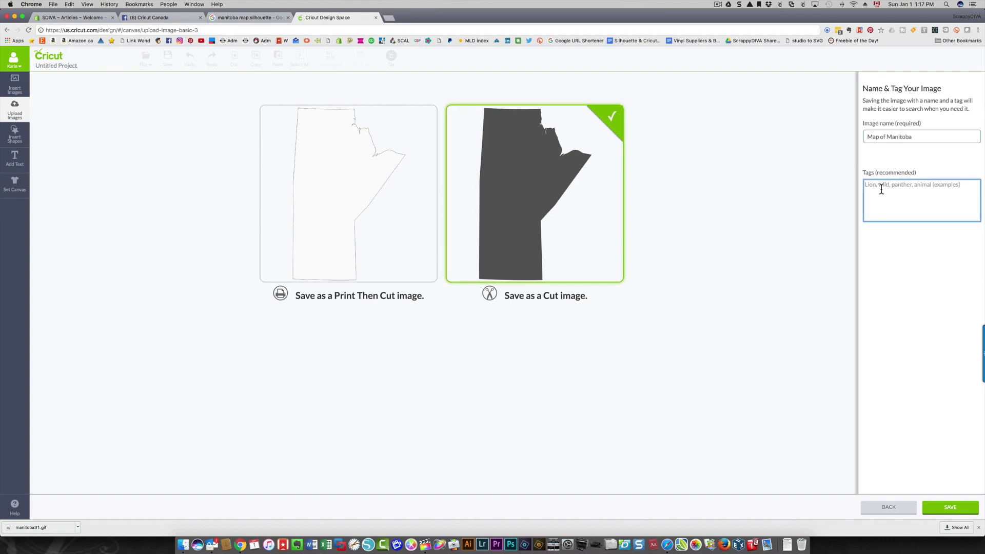
pyautogui.write('manitoba, map,')
pyautogui.click(954, 507)
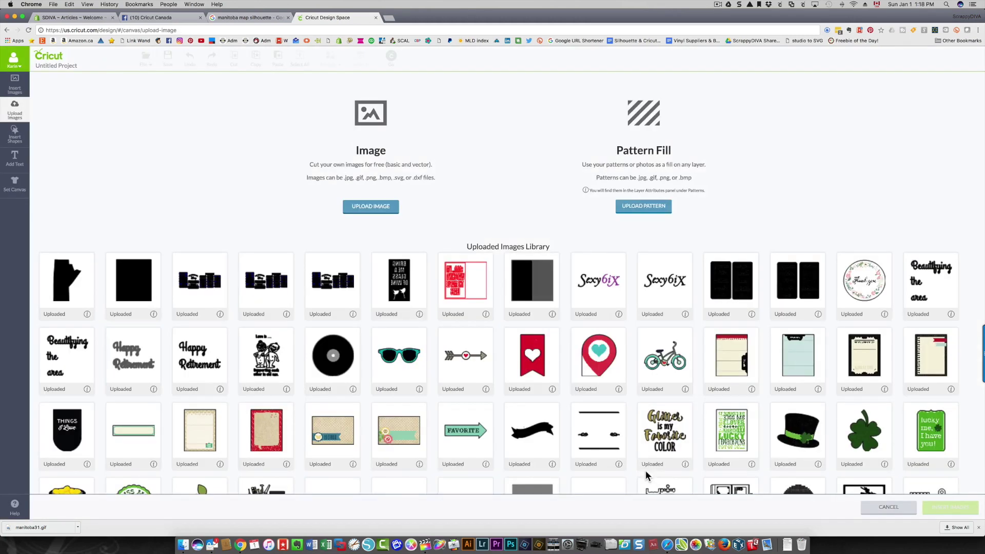
# Insert the 'Map of Manitoba' image from the Uploaded Images Library onto the canvas
pyautogui.click(65, 283)
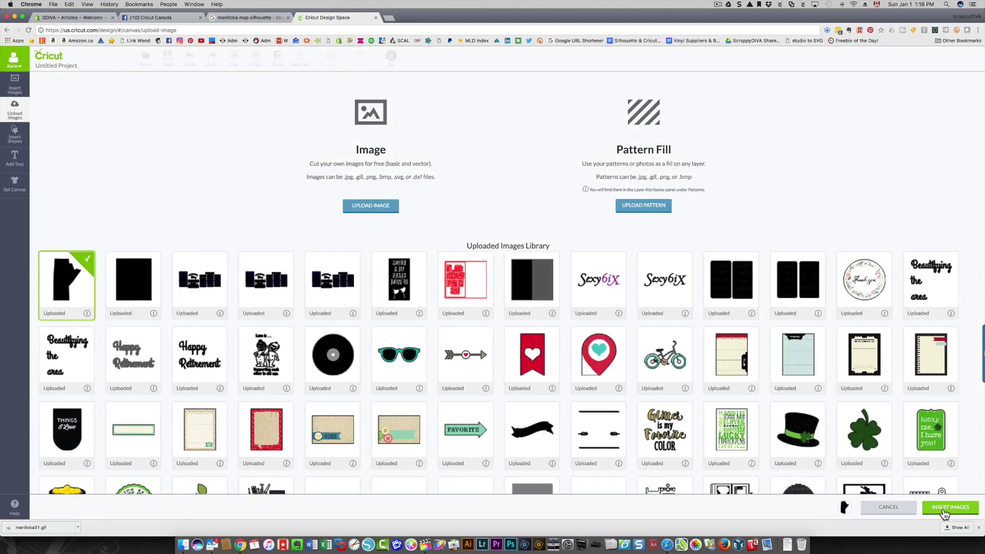
pyautogui.click(944, 509)
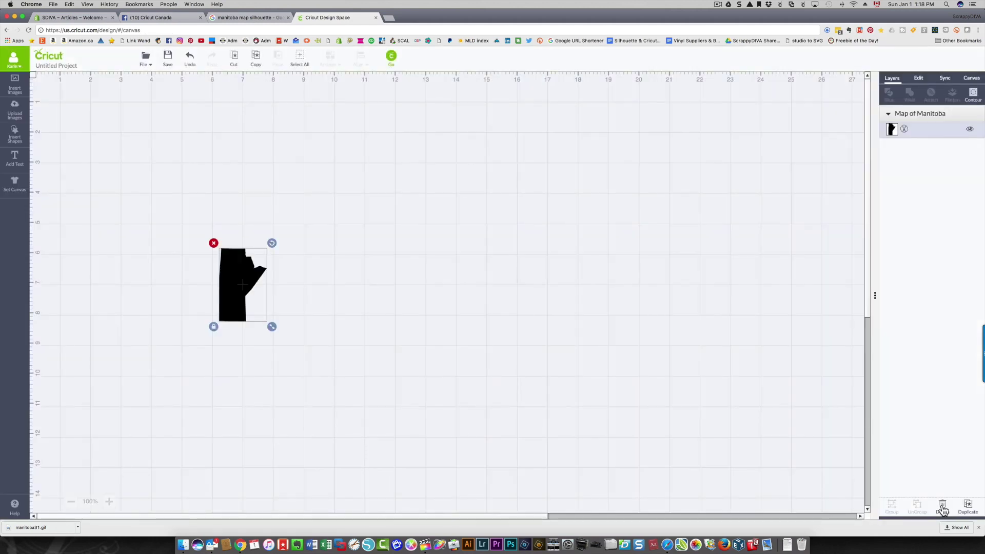
# Drag the Manitoba silhouette up-left, scale it to about 4.82 x 7.37 in, and confirm the size in Edit
pyautogui.moveTo(229, 286); pyautogui.dragTo(146, 183)
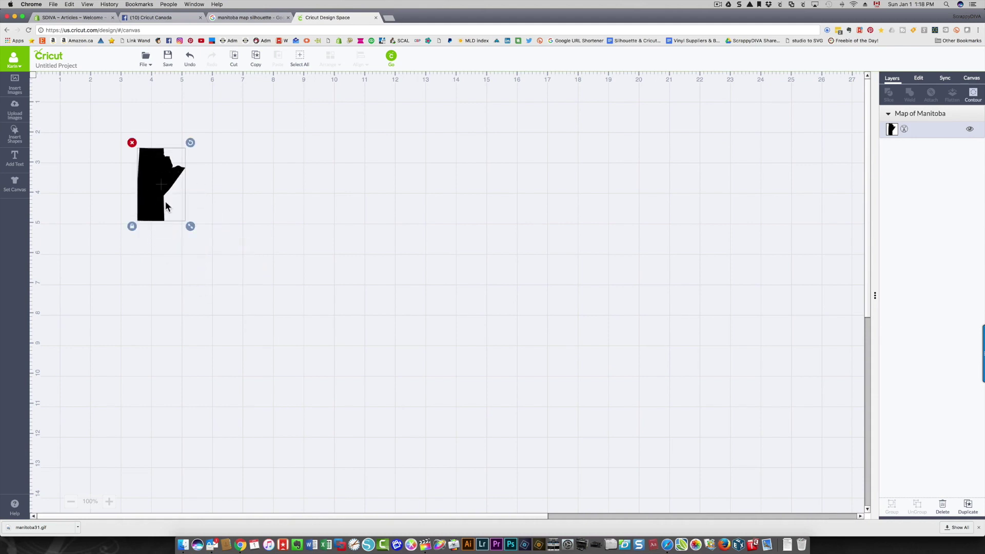
pyautogui.moveTo(190, 228); pyautogui.dragTo(351, 392)
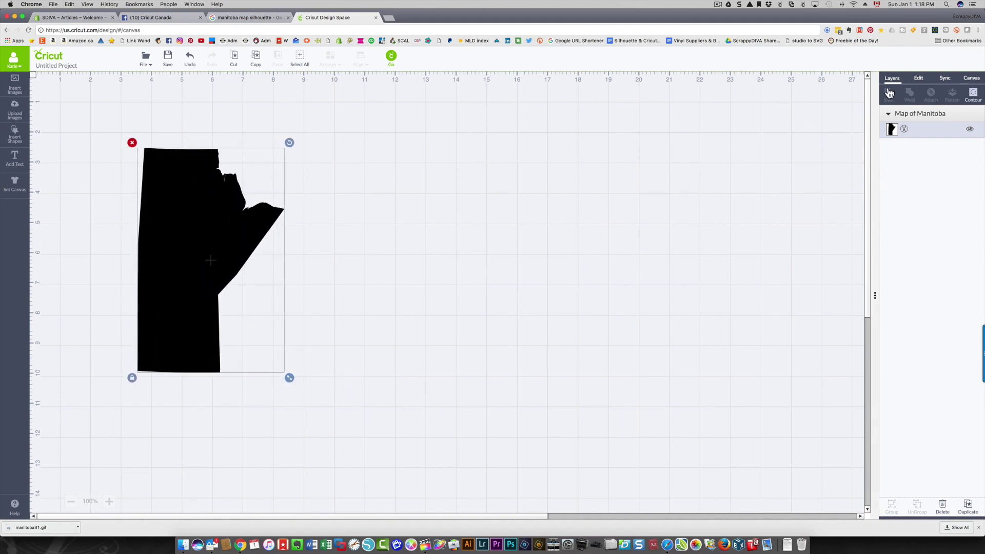
pyautogui.click(917, 78)
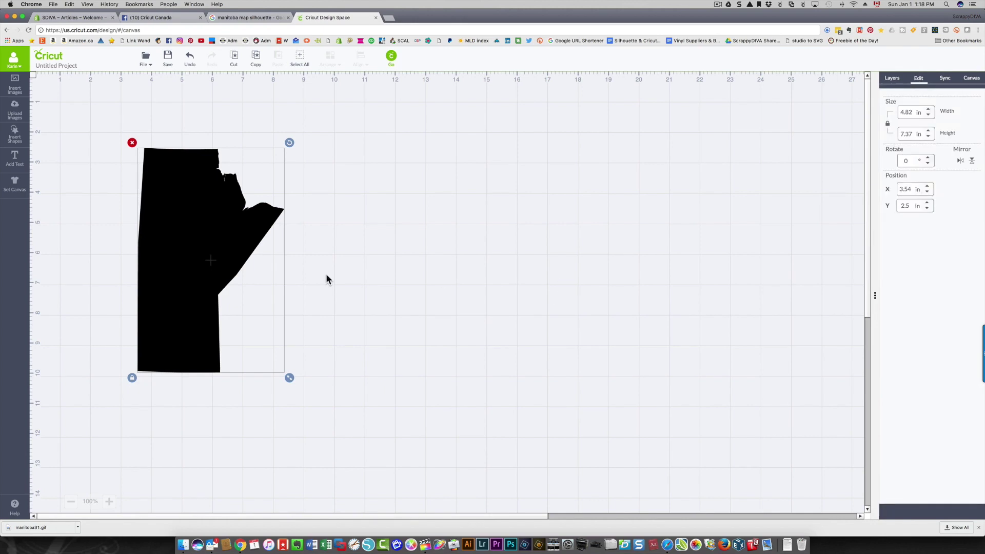